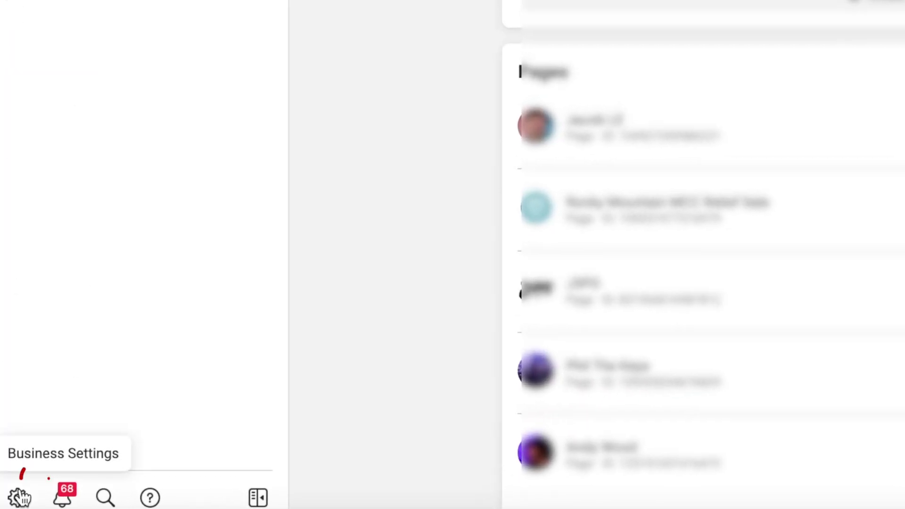
Open the Domains list under Brand Safety in Business Settings.
left_click(19, 497)
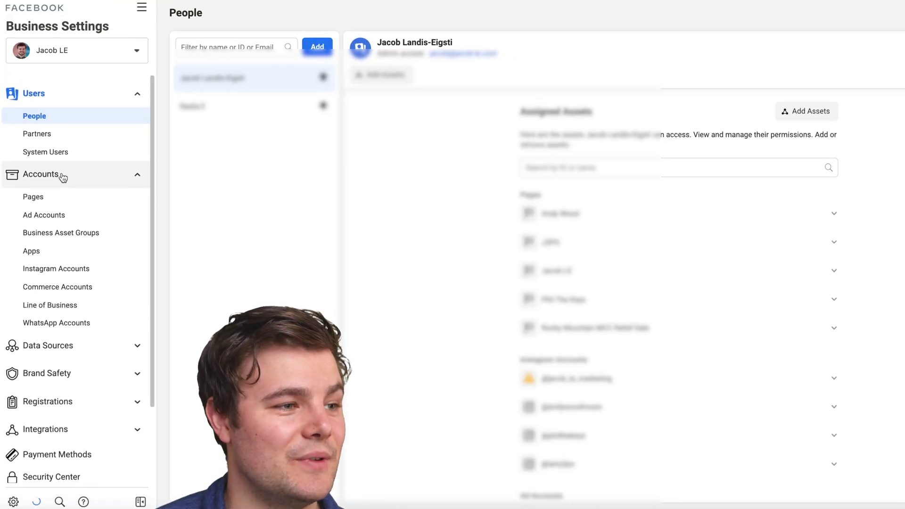
scroll(61, 208, "down", 2)
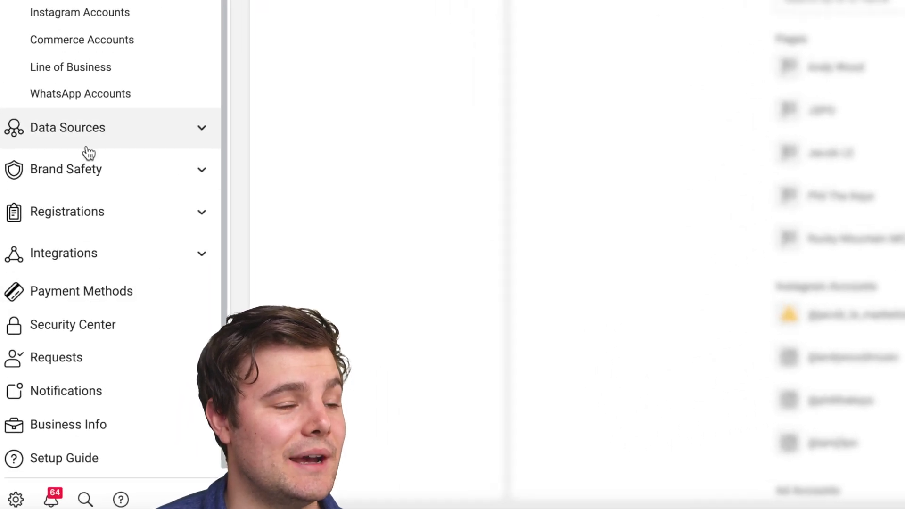
left_click(88, 170)
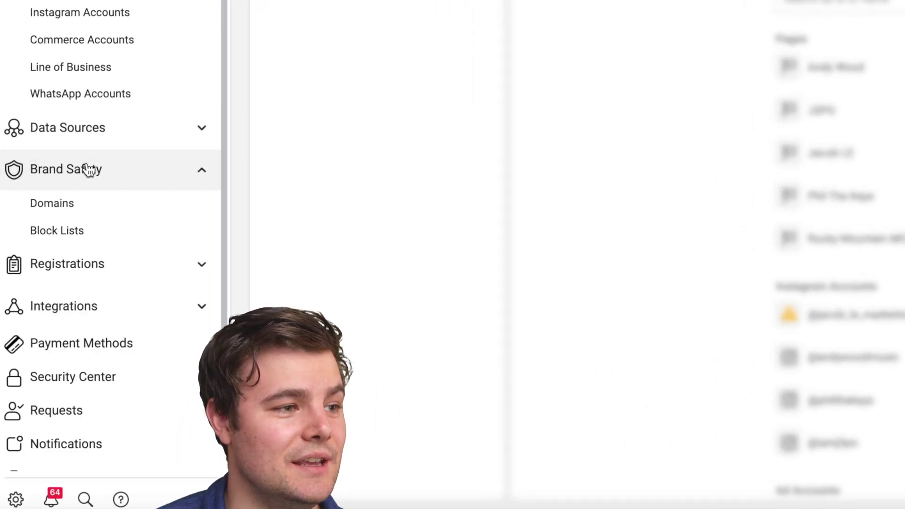
left_click(71, 215)
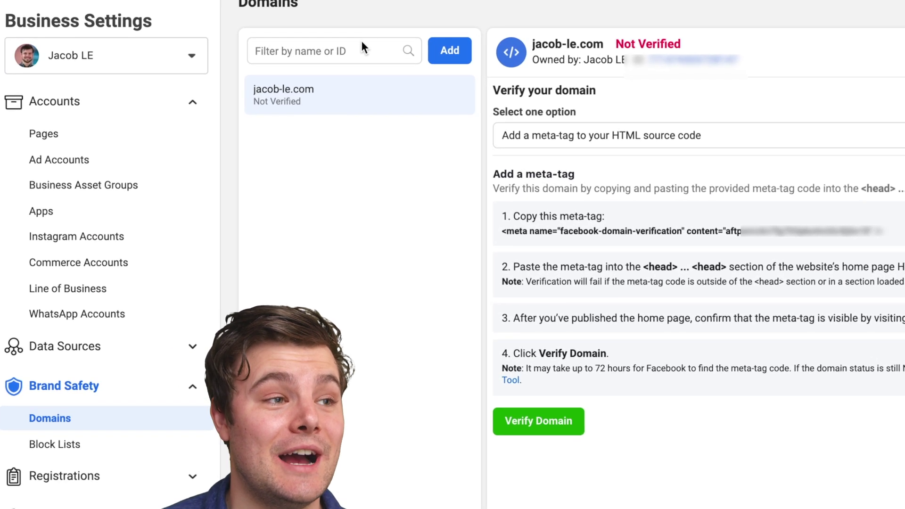
Add the domain jacobletest.com to the business.
left_click(462, 52)
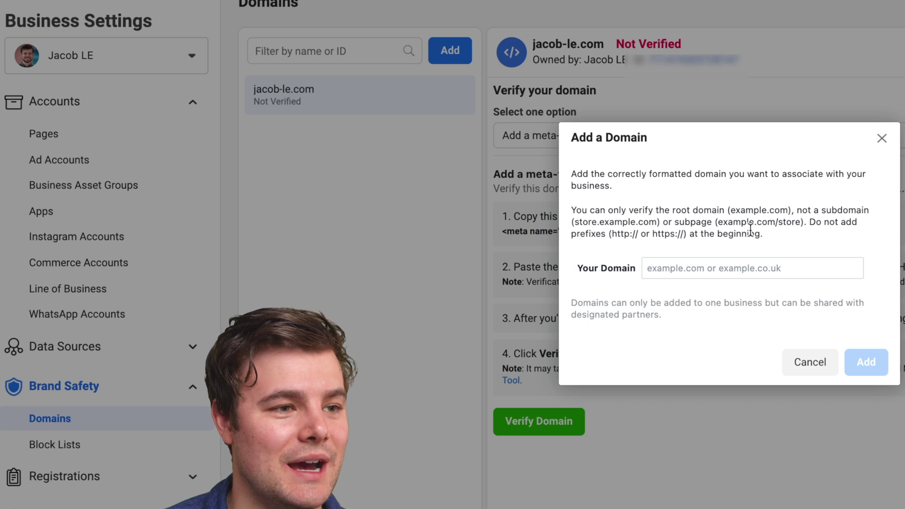
left_click(723, 268)
type("jacoblete")
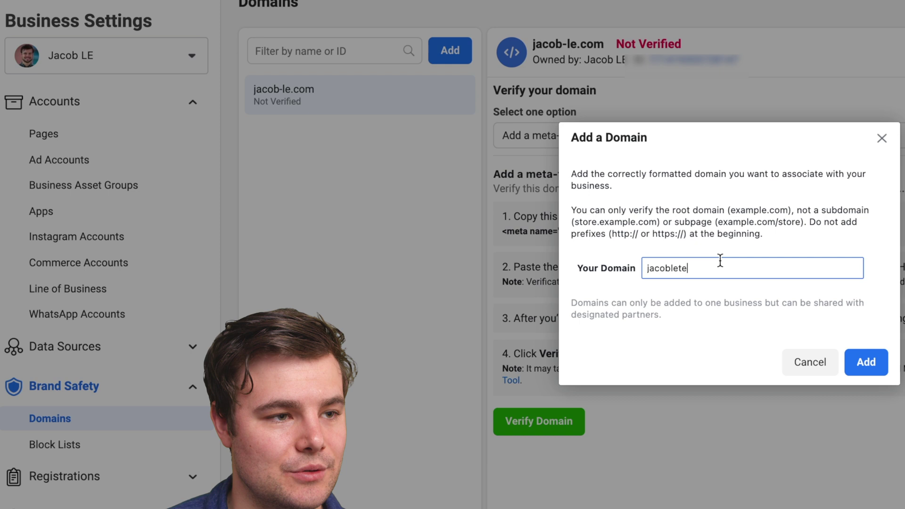
type("st.com")
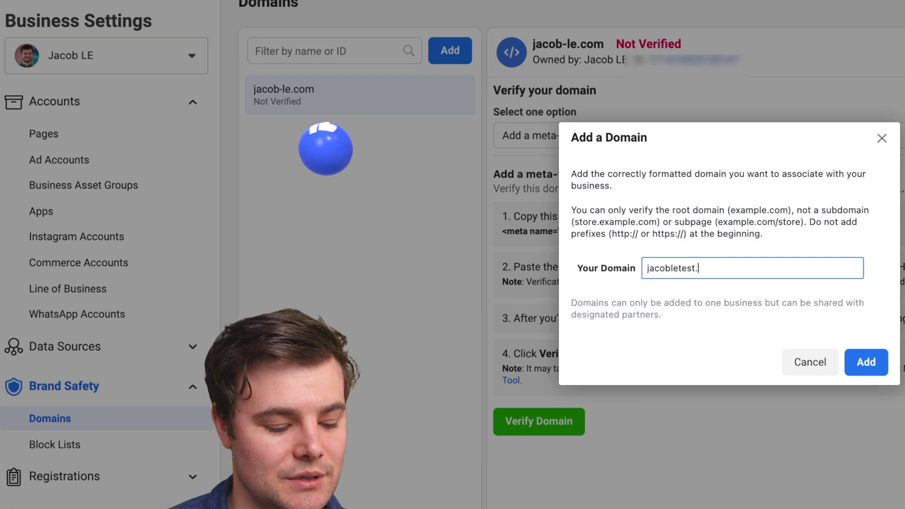
left_click(865, 363)
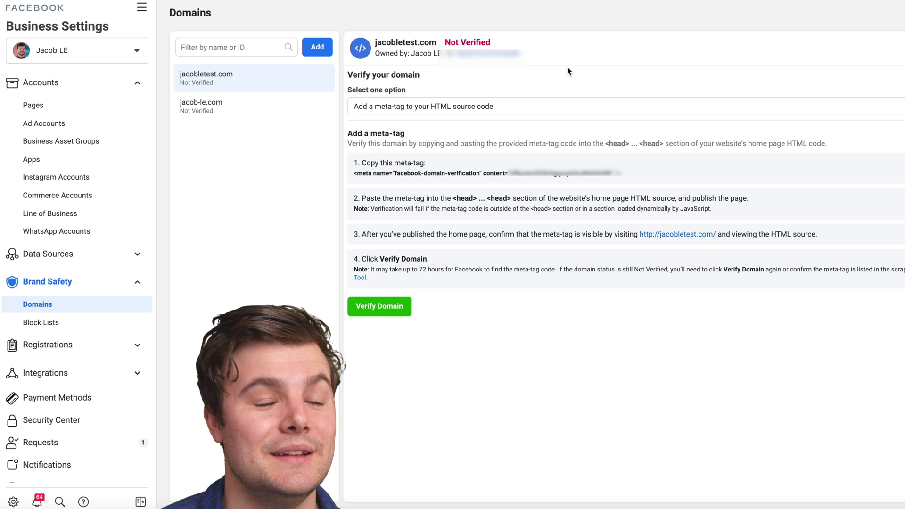
Switch the verification method to updating the DNS TXT record with the domain registrar.
left_click(519, 112)
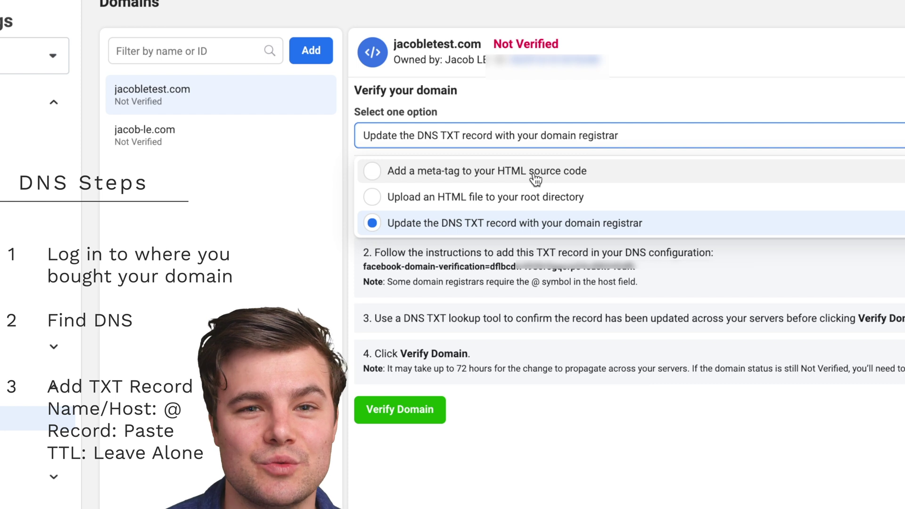
left_click(626, 86)
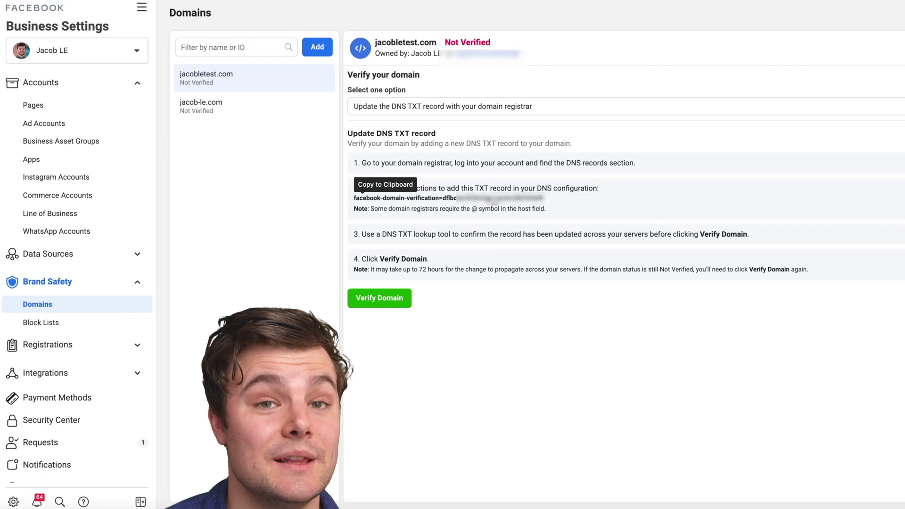
Copy the TXT verification record and paste it into the blank TextEdit note.
left_click(493, 200)
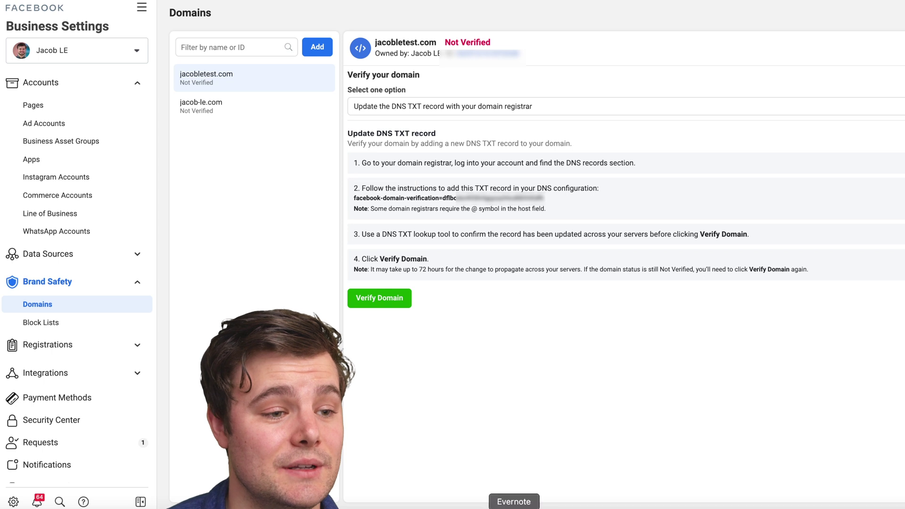
left_click(491, 505)
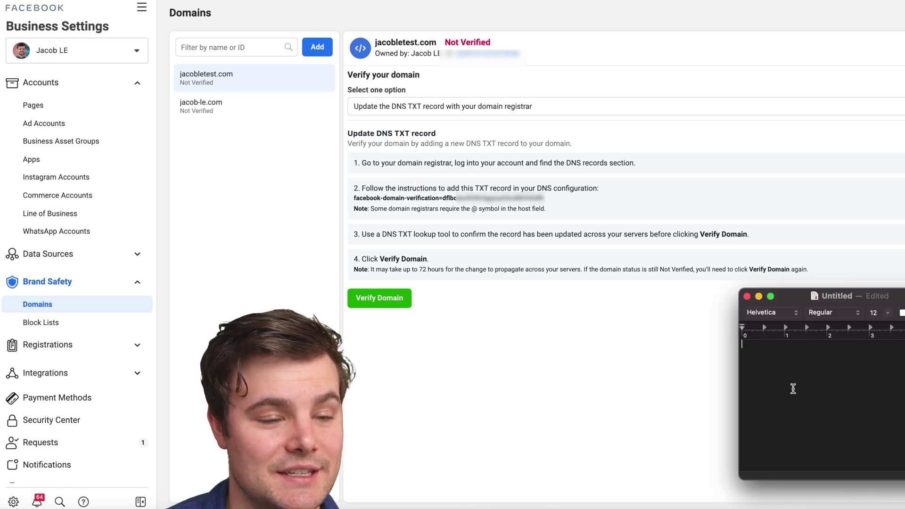
key("super+v")
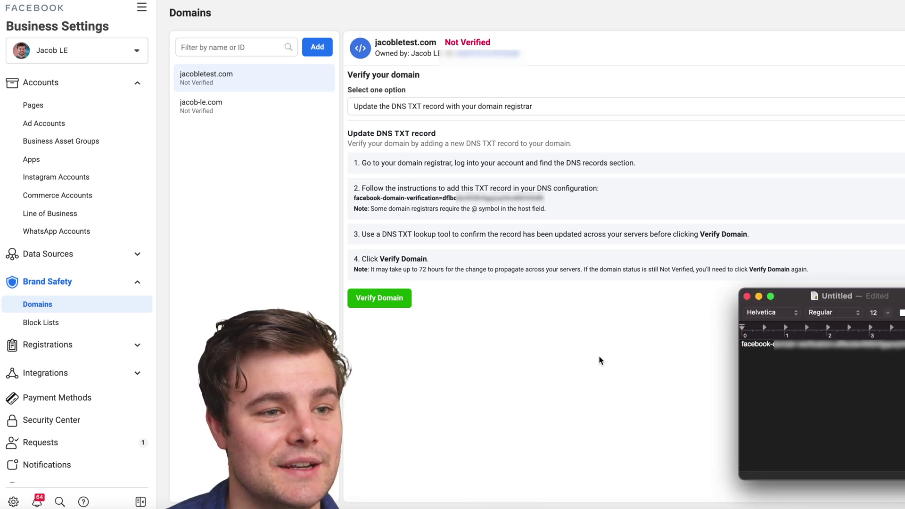
left_click(599, 360)
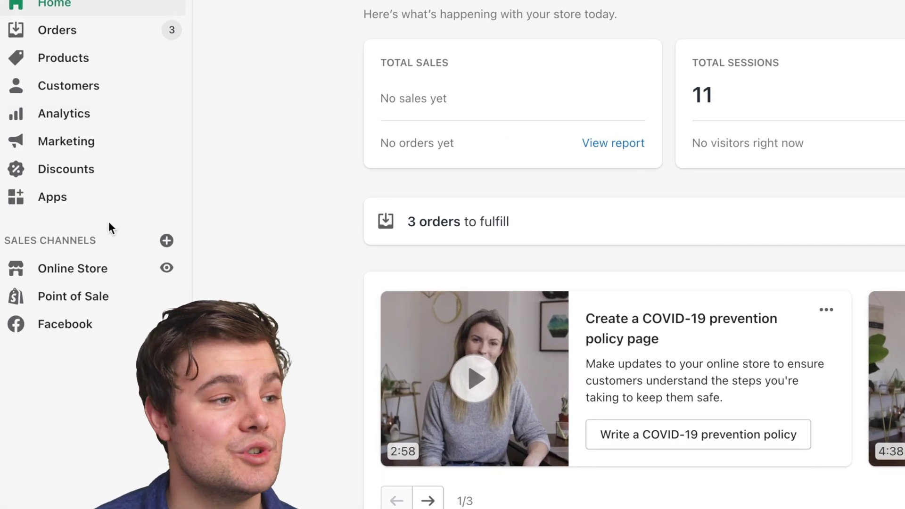
Open the DNS records for jacobletestsite.com under Online Store domains.
left_click(60, 270)
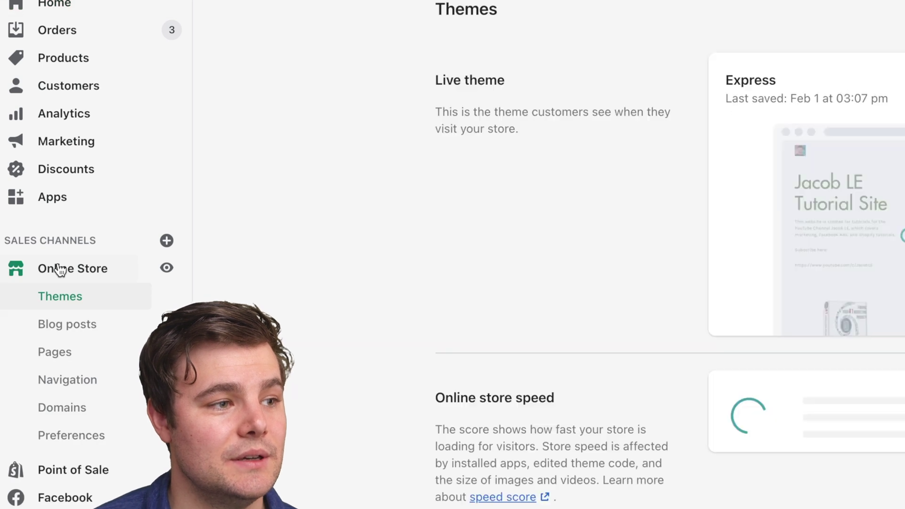
left_click(77, 410)
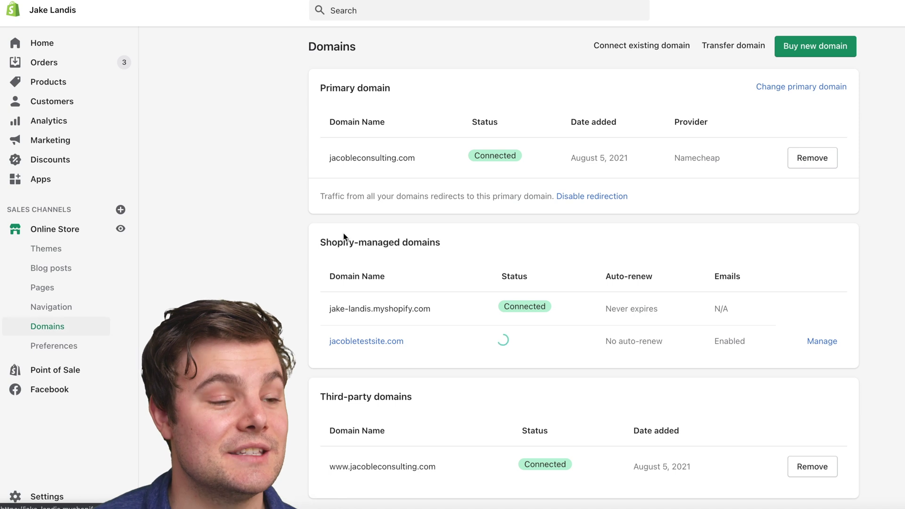
left_click(372, 343)
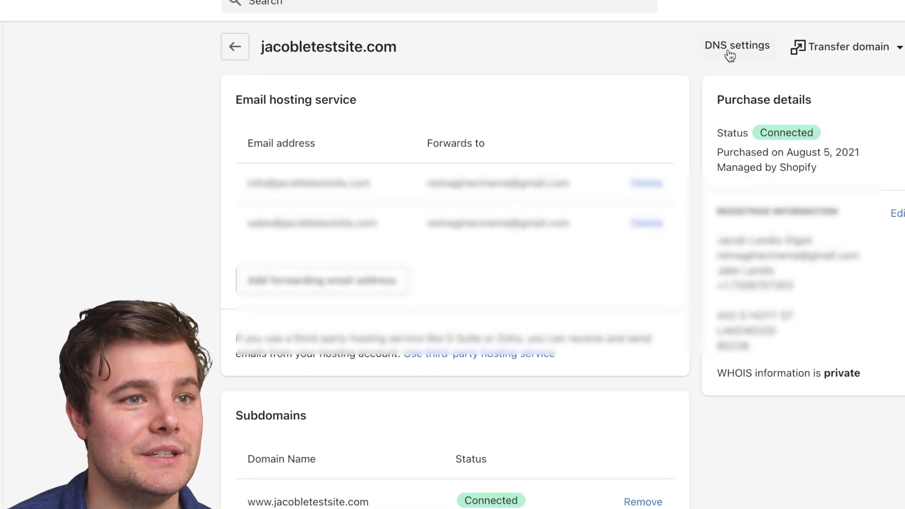
left_click(730, 49)
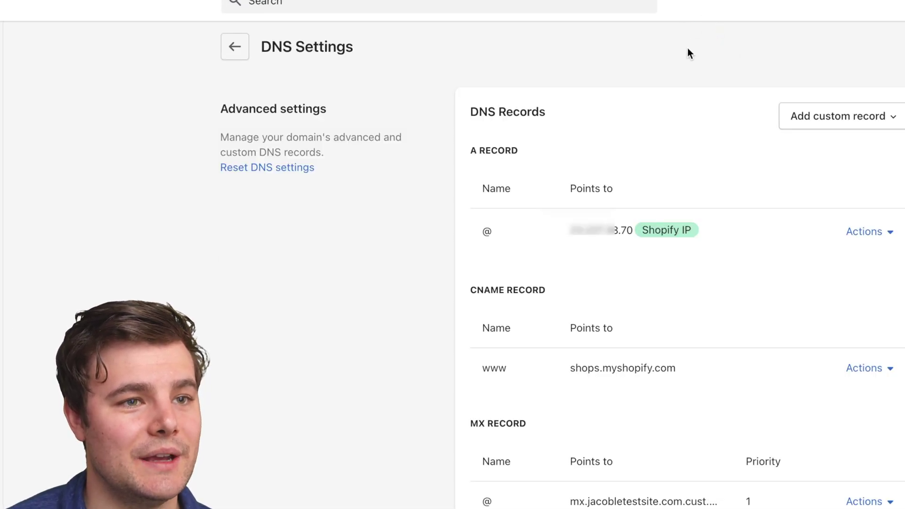
Add a TXT record named @ with the pasted Facebook verification value and confirm it.
left_click(818, 120)
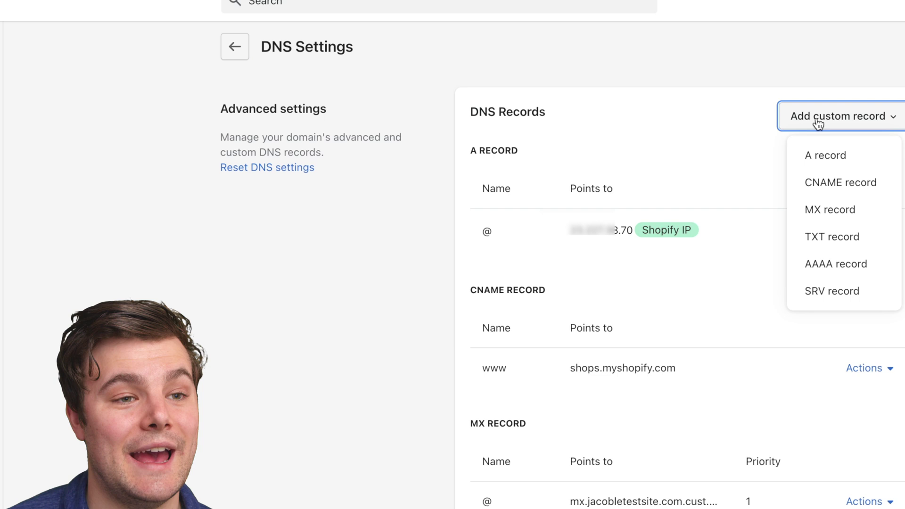
left_click(820, 239)
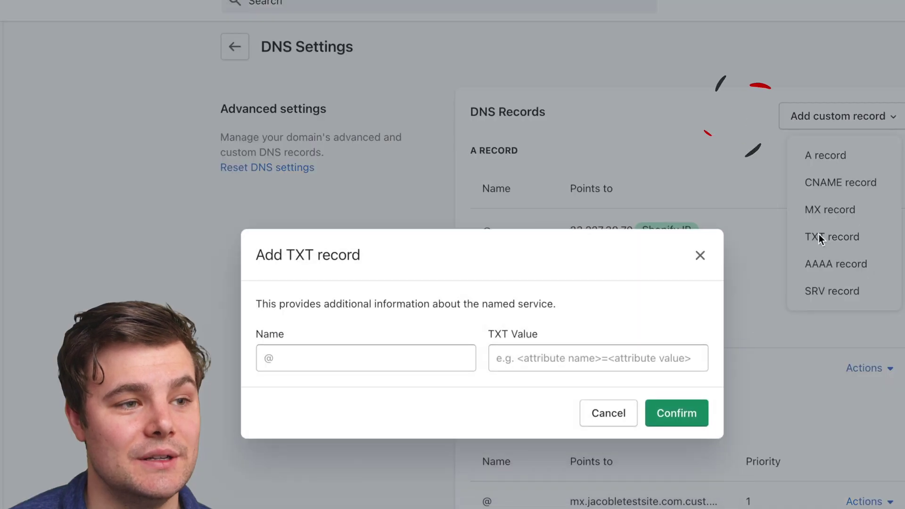
left_click(377, 352)
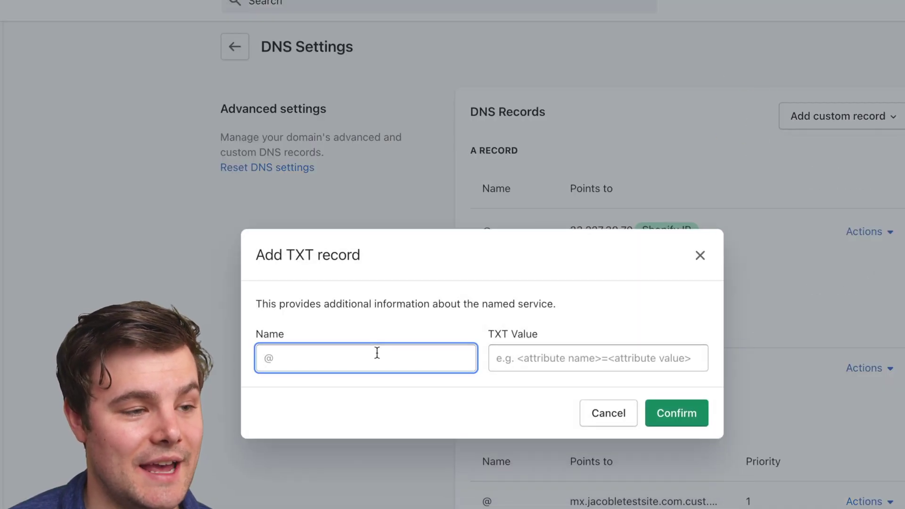
left_click(535, 351)
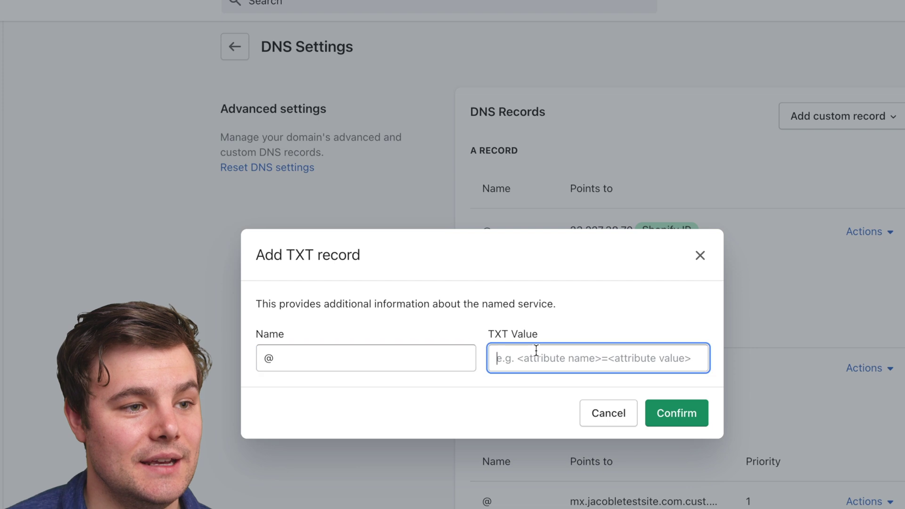
key("ctrl+v")
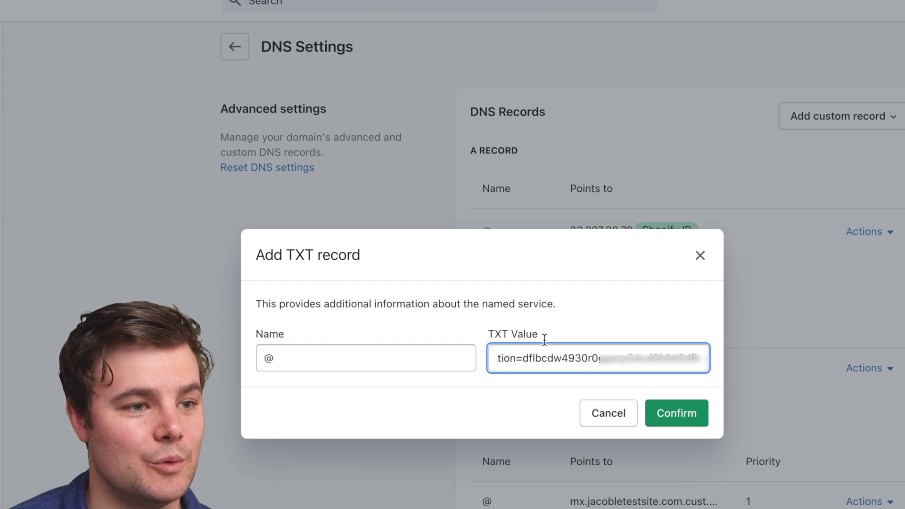
left_click(683, 416)
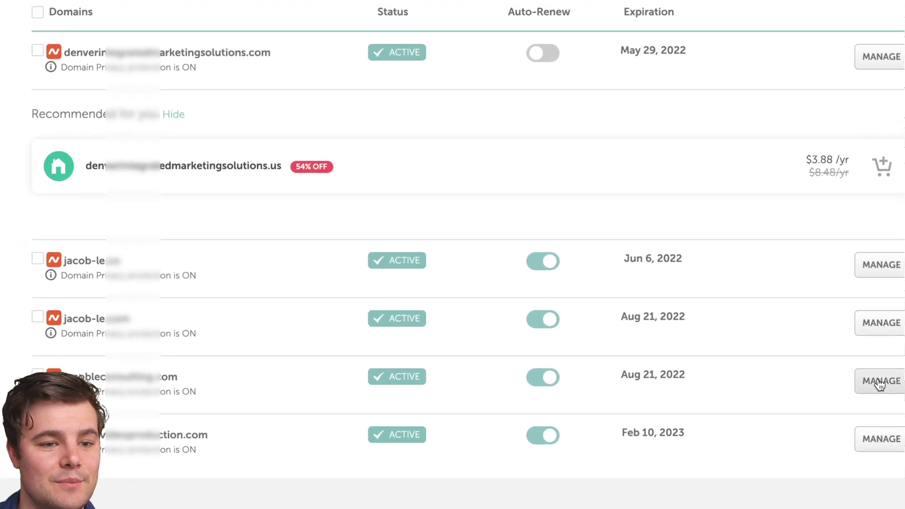
In the consulting domain's Advanced DNS, add a TXT record with host @ and the pasted verification value.
left_click(879, 382)
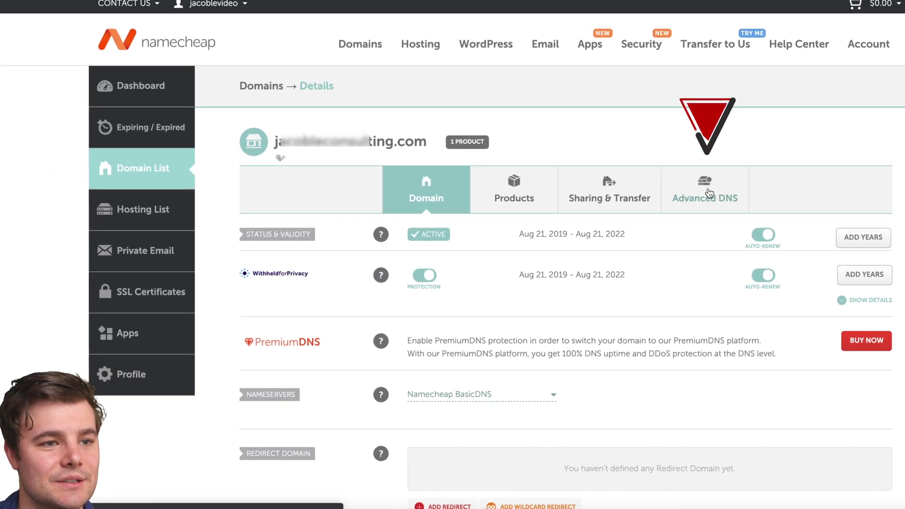
left_click(658, 120)
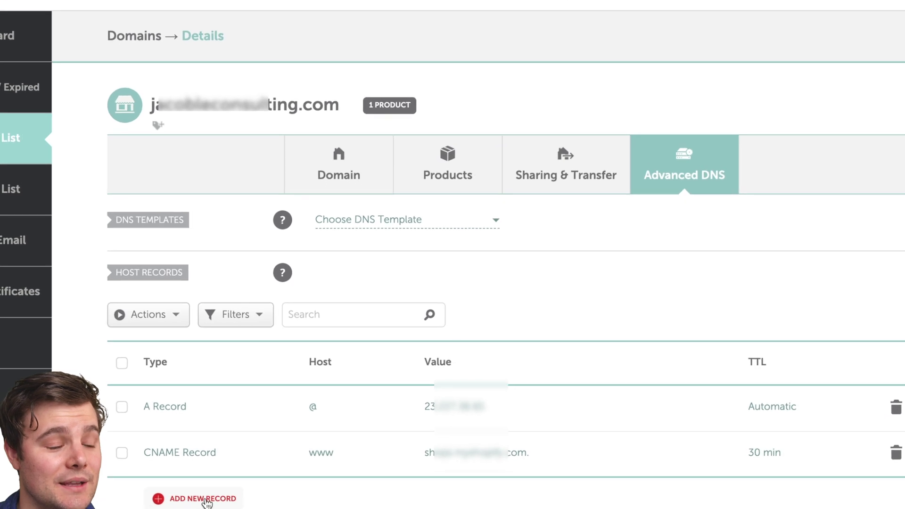
left_click(282, 469)
scroll(283, 472, "down", 5)
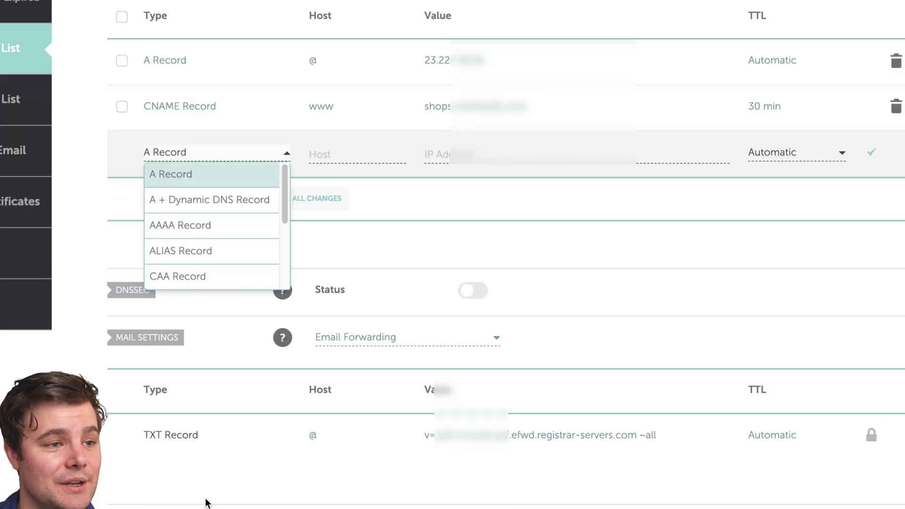
scroll(186, 231, "down", 3)
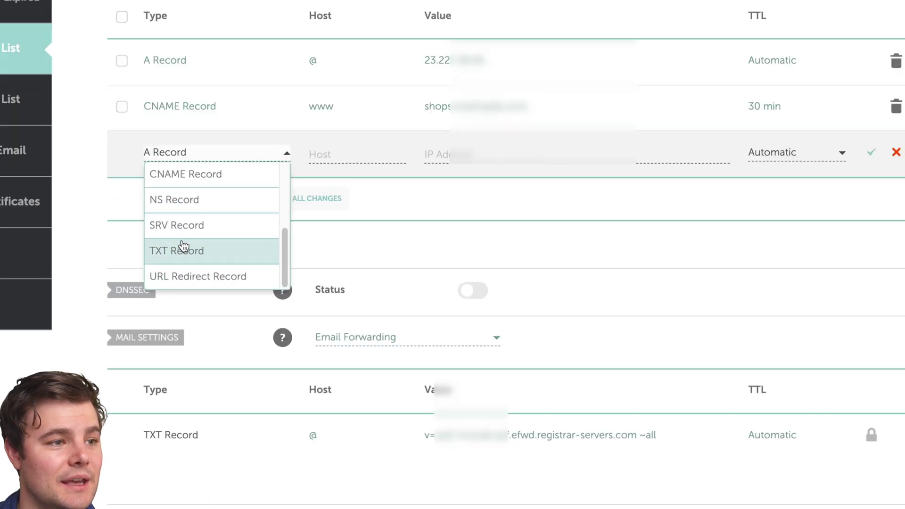
left_click(184, 250)
left_click(373, 159)
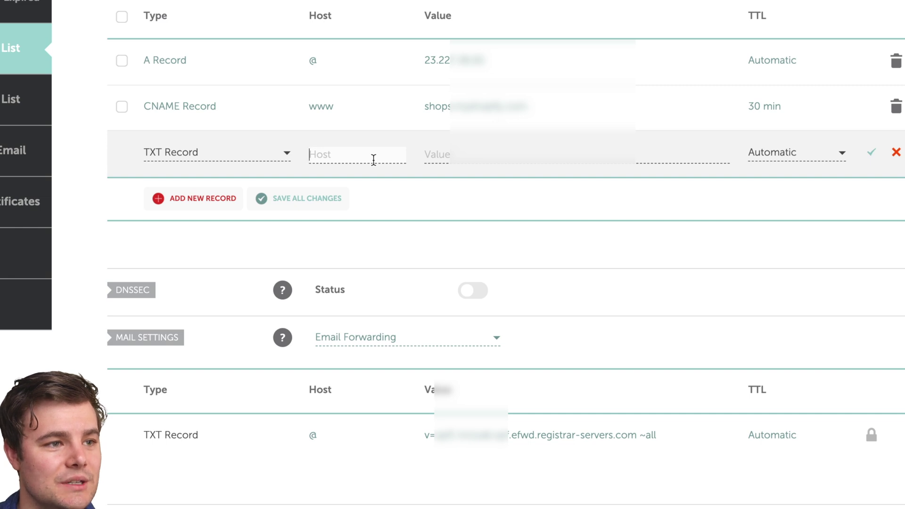
left_click(455, 154)
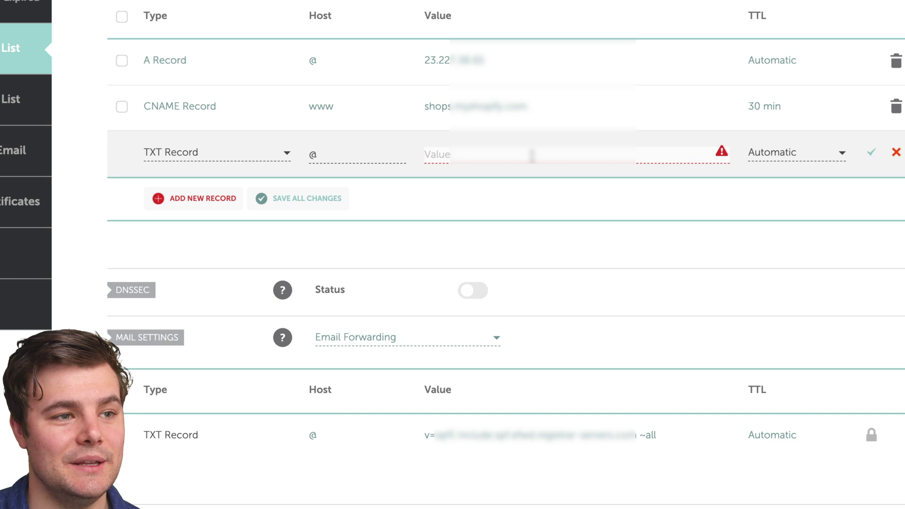
key("ctrl+v")
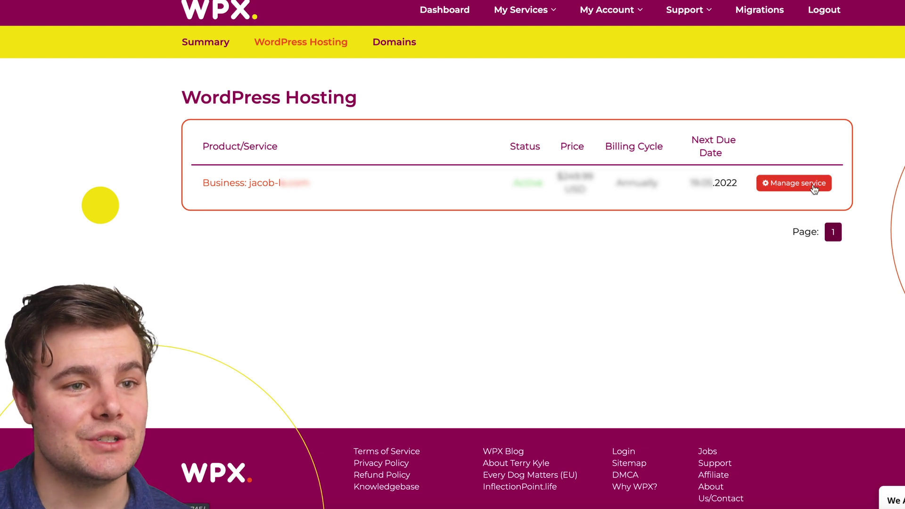
Open Edit DNS for the jacob-le.com hosting service, dismissing the power-user warning.
left_click(796, 183)
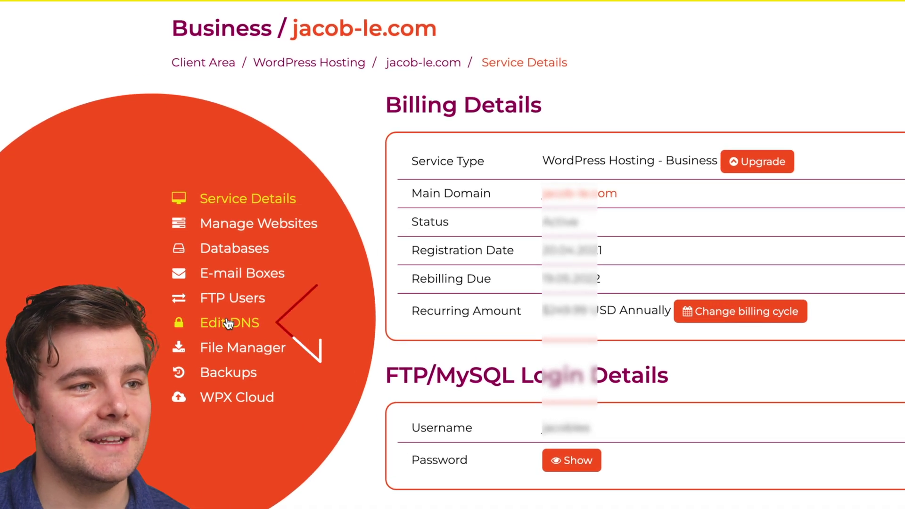
left_click(228, 324)
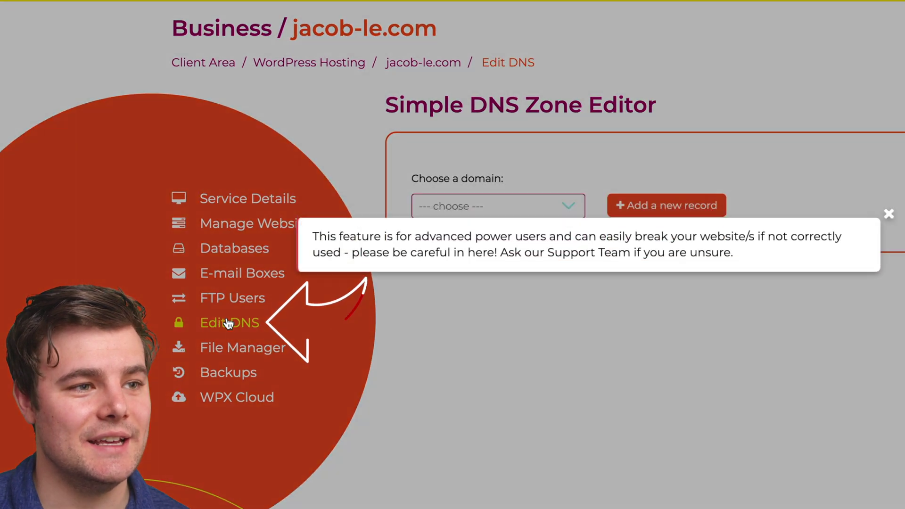
left_click(888, 214)
left_click(507, 206)
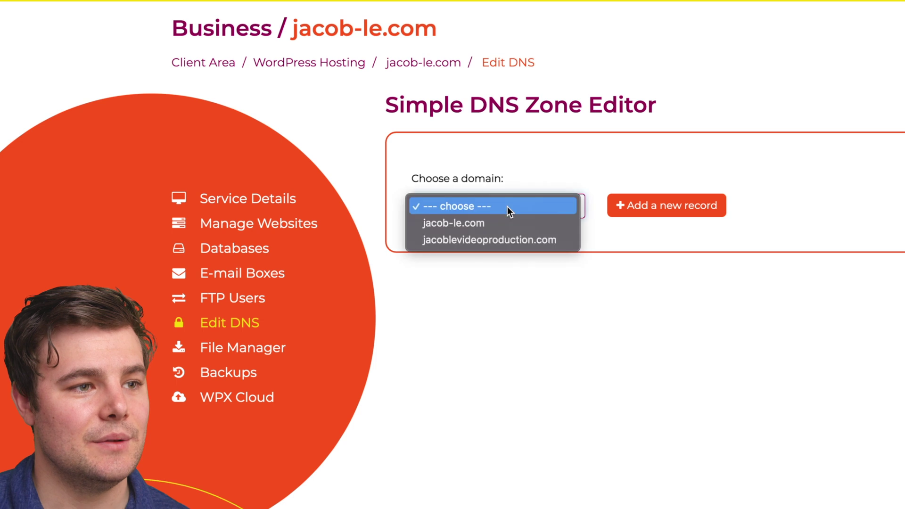
For jacob-le.com, add a TXT (Text) record with host @ and the pasted verification value.
left_click(502, 221)
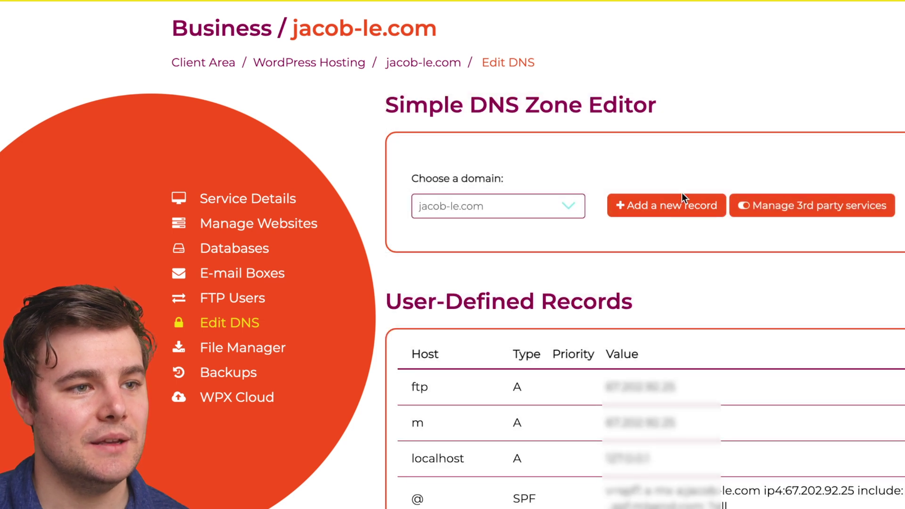
left_click(667, 206)
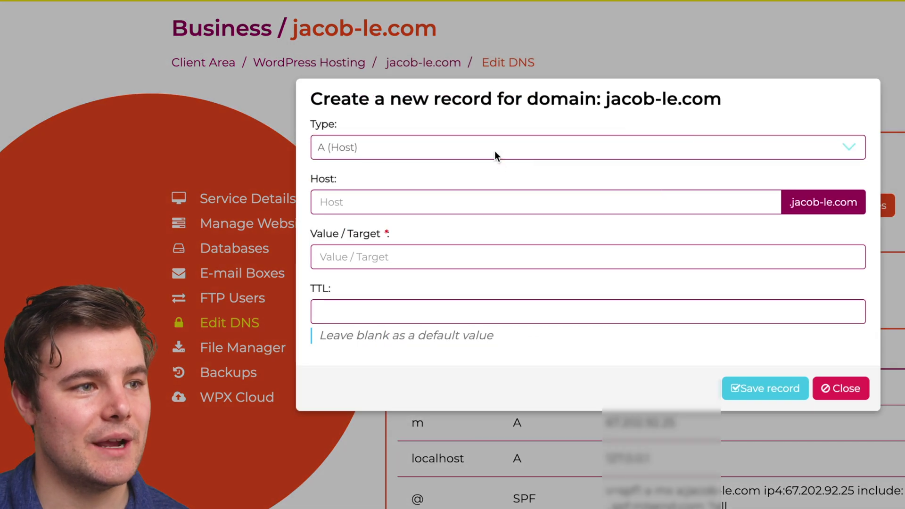
left_click(431, 149)
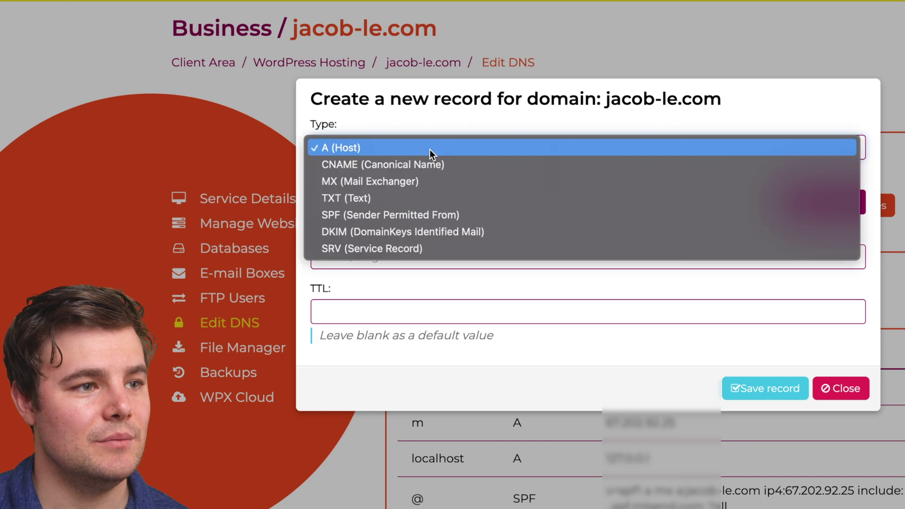
left_click(400, 203)
left_click(402, 202)
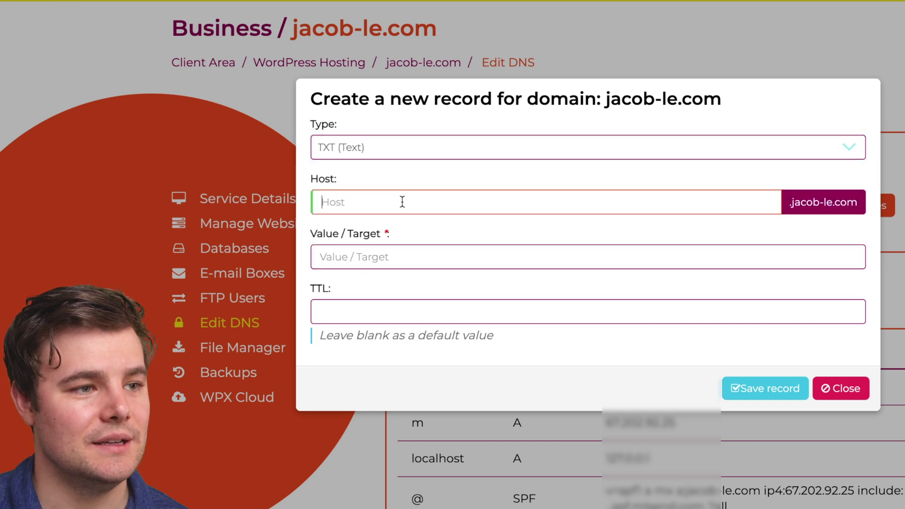
left_click(393, 254)
key("ctrl+v")
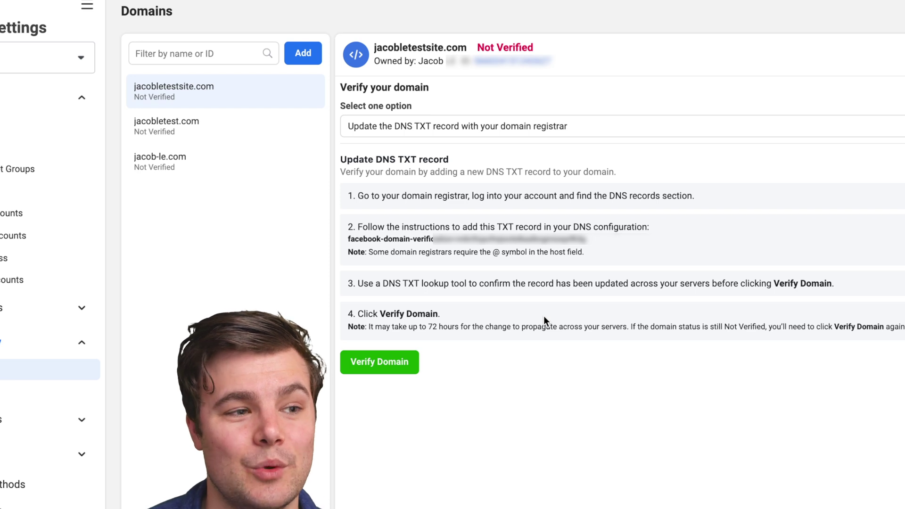
Verify jacobletestsite.com and close the success confirmation.
left_click(406, 358)
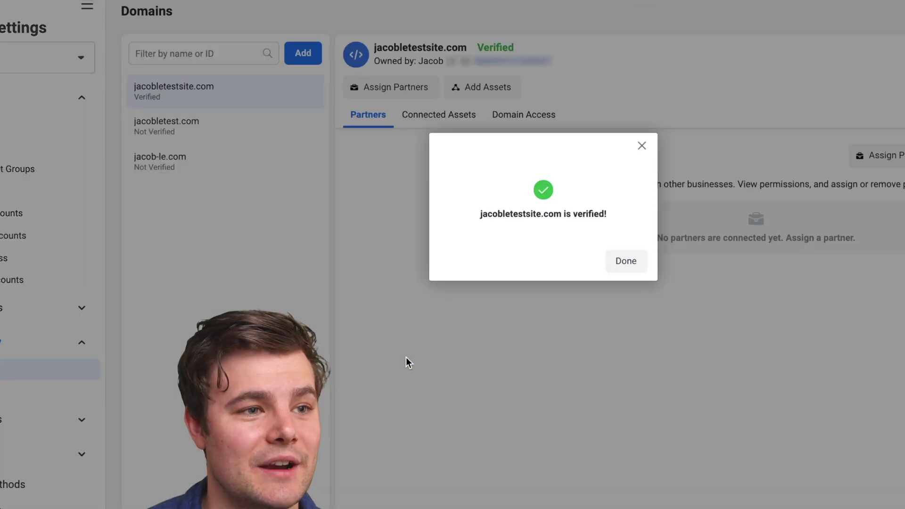
left_click(641, 146)
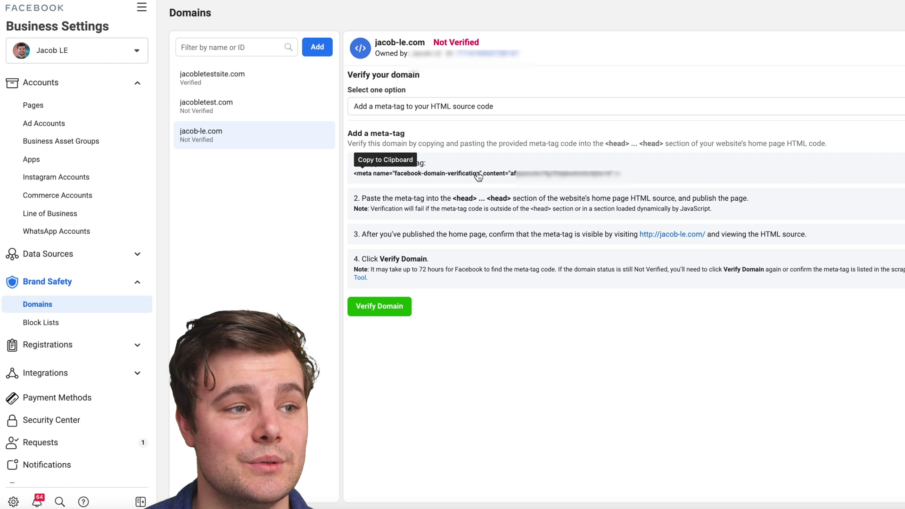
Copy jacob-le.com's verification meta-tag and paste it into the TextEdit note.
left_click(386, 173)
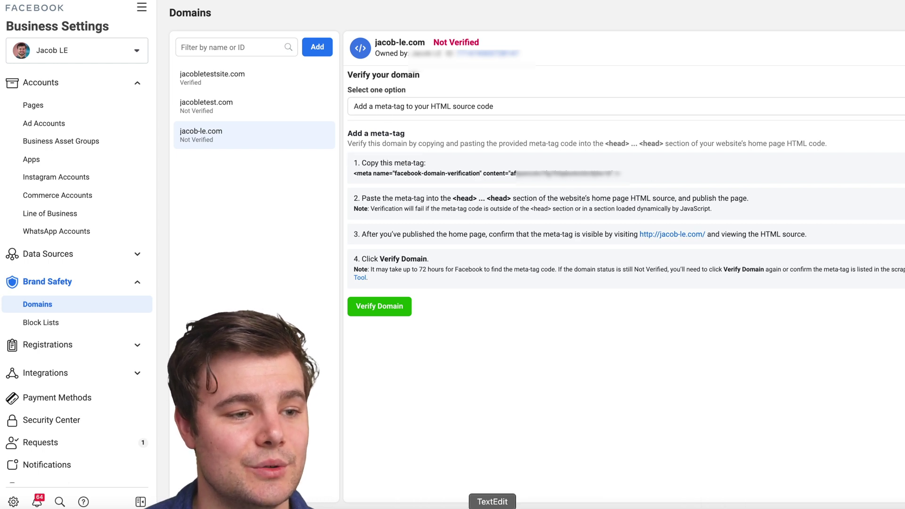
left_click(490, 506)
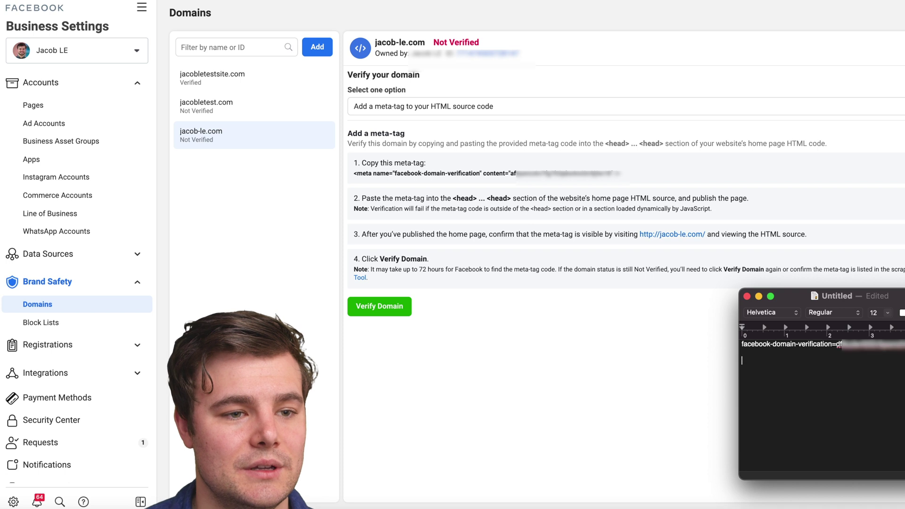
key("super+v")
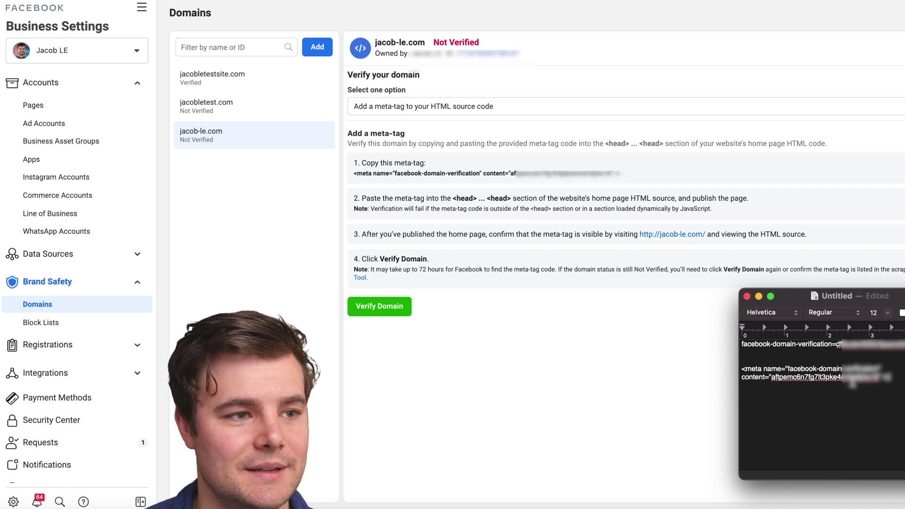
left_click(697, 383)
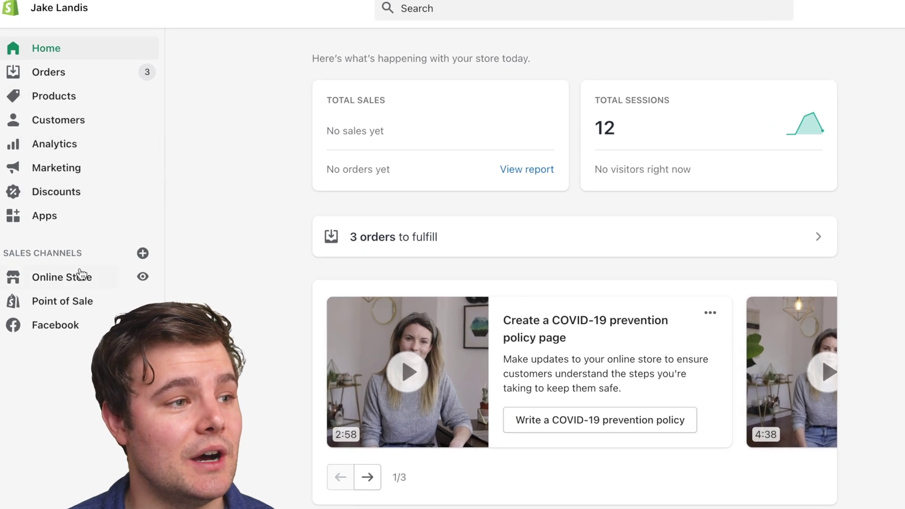
Choose Edit code from the Actions menu of the live Express theme.
left_click(79, 270)
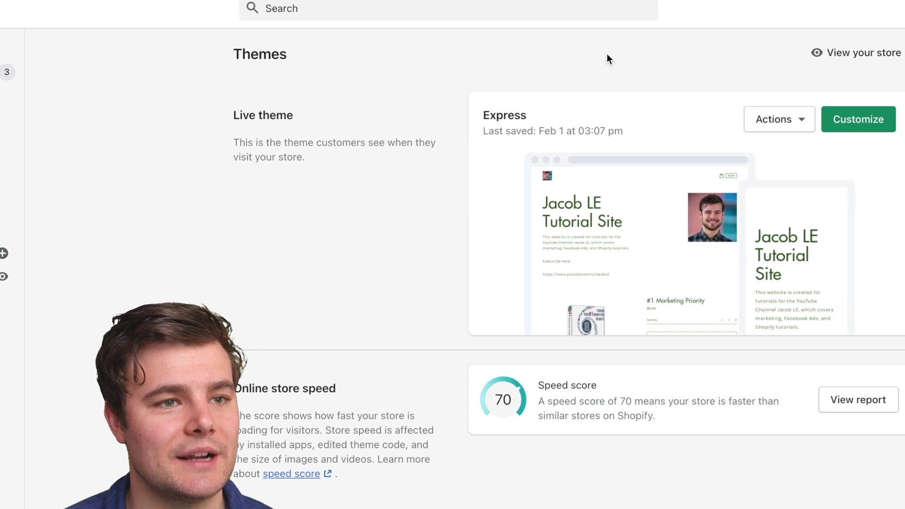
left_click(786, 121)
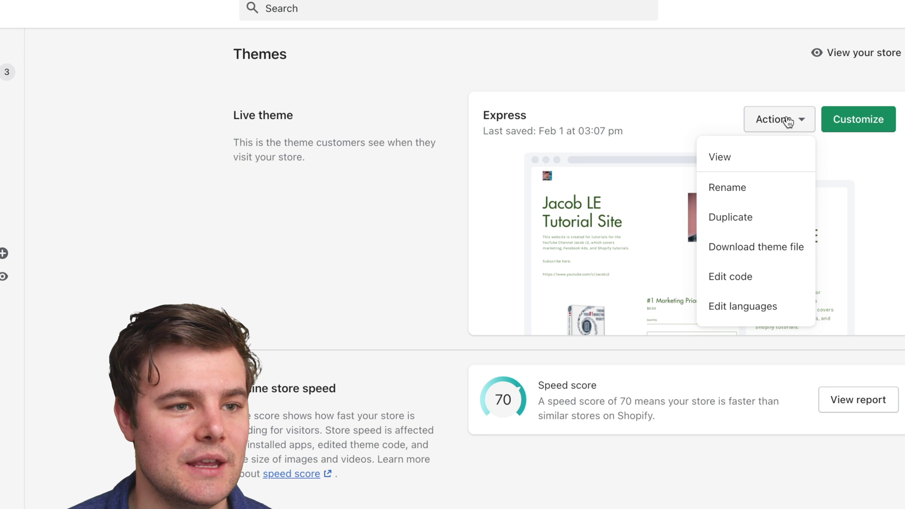
left_click(742, 276)
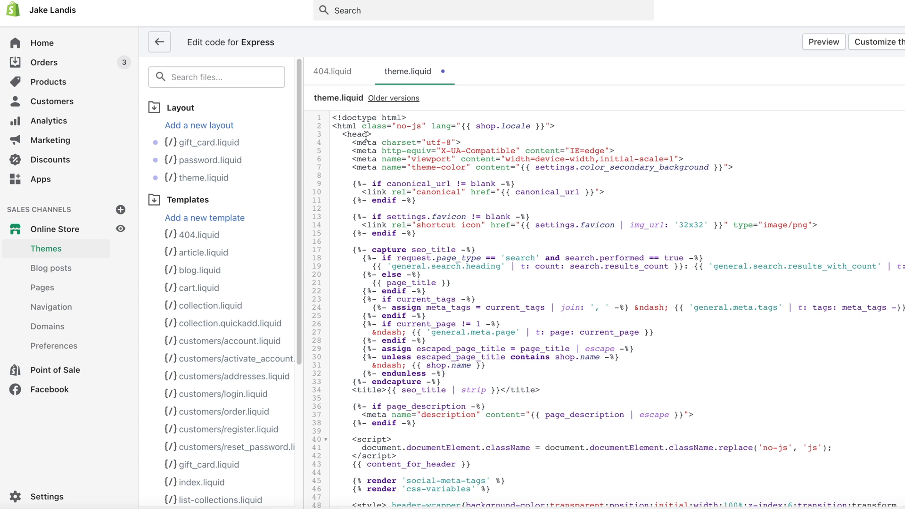
Paste the Facebook meta tag on a new line above </head> in theme.liquid, without indentation.
scroll(385, 191, "down", 5)
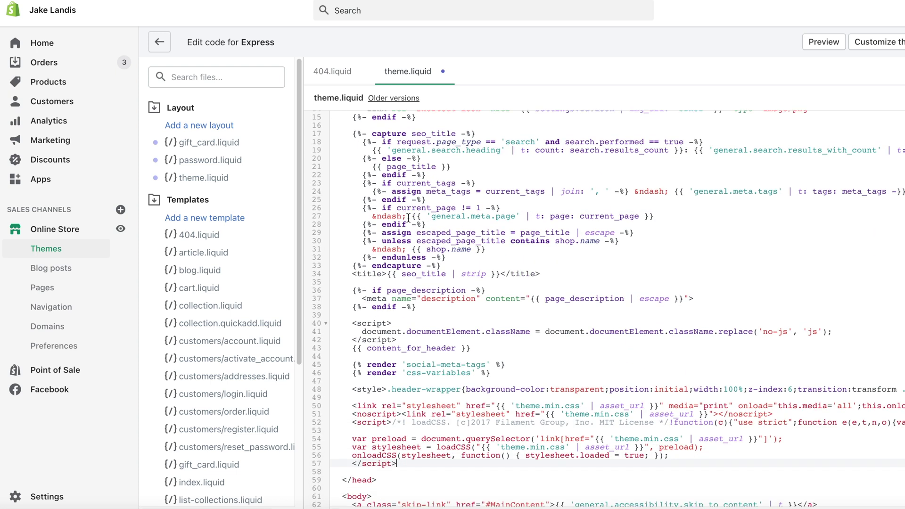
key("Return")
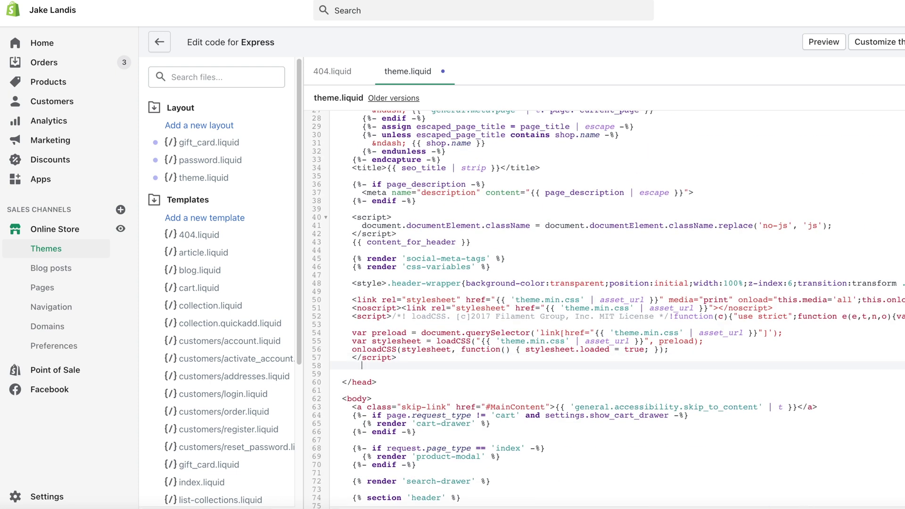
key("ctrl+v")
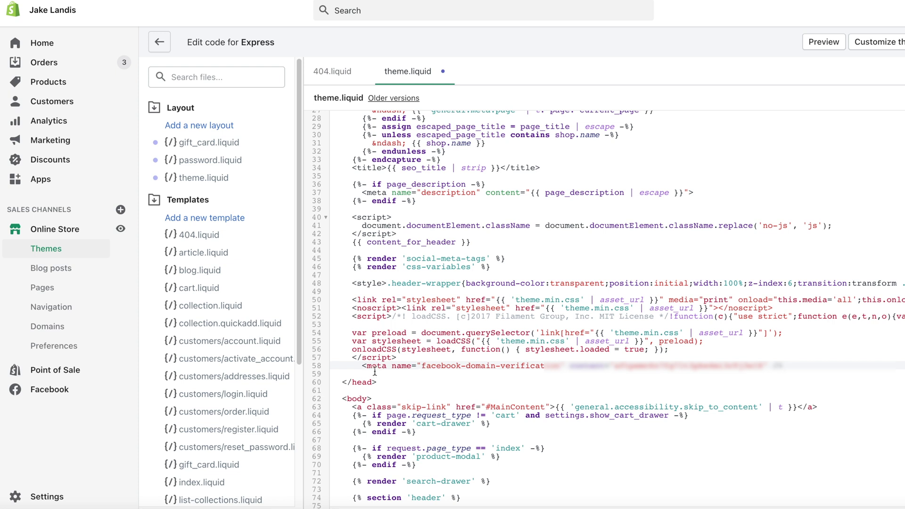
left_click(361, 365)
key("BackSpace")
key("BackSpace")
key("BackSpace")
key("BackSpace")
key("BackSpace")
key("BackSpace")
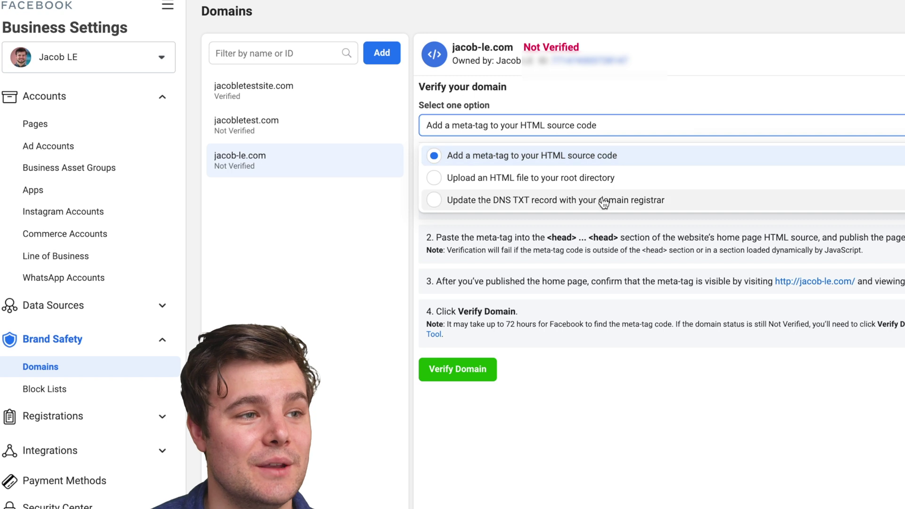
Choose the meta-tag method for jacob-le.com and copy its meta tag into the TextEdit note.
left_click(570, 158)
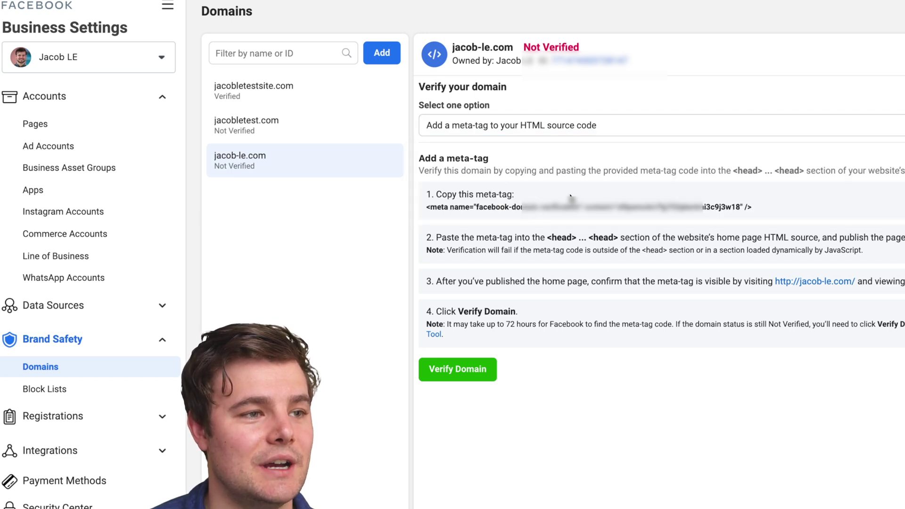
left_click(567, 216)
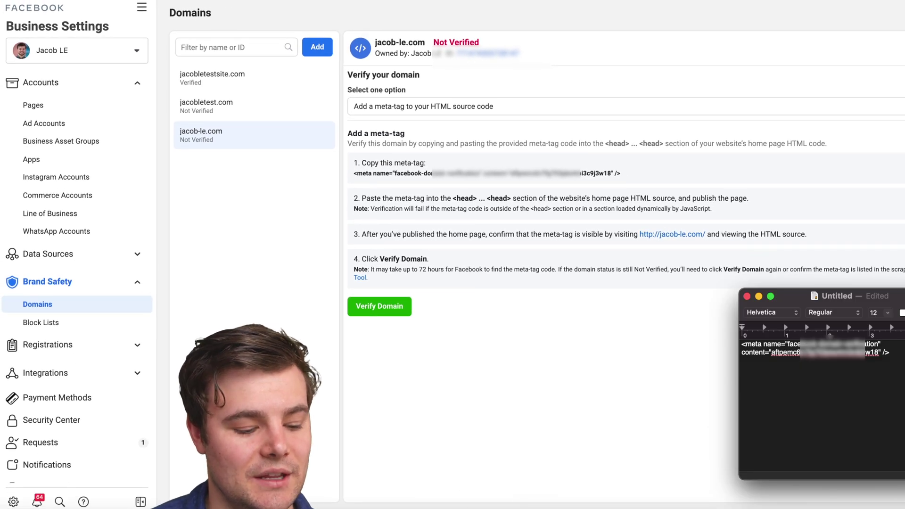
key("super+v")
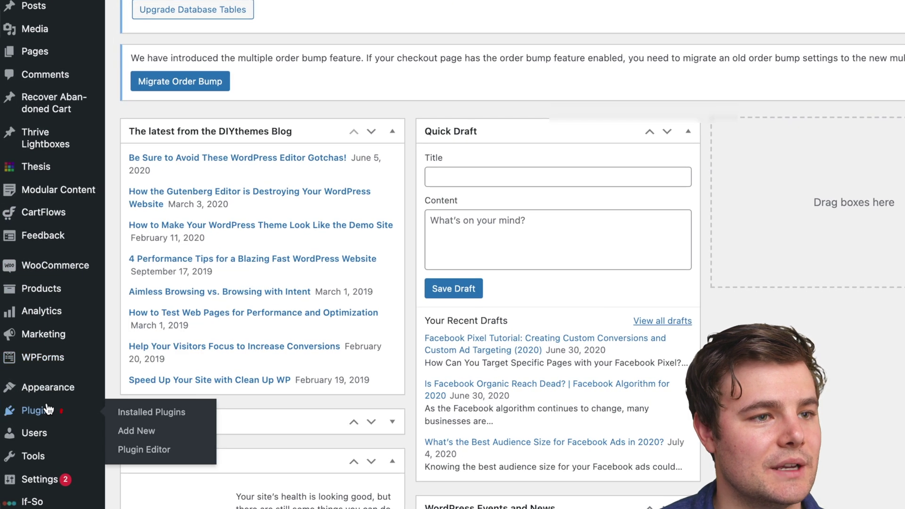
Search the WordPress Add Plugins directory for 'head footer' plugins.
left_click(37, 404)
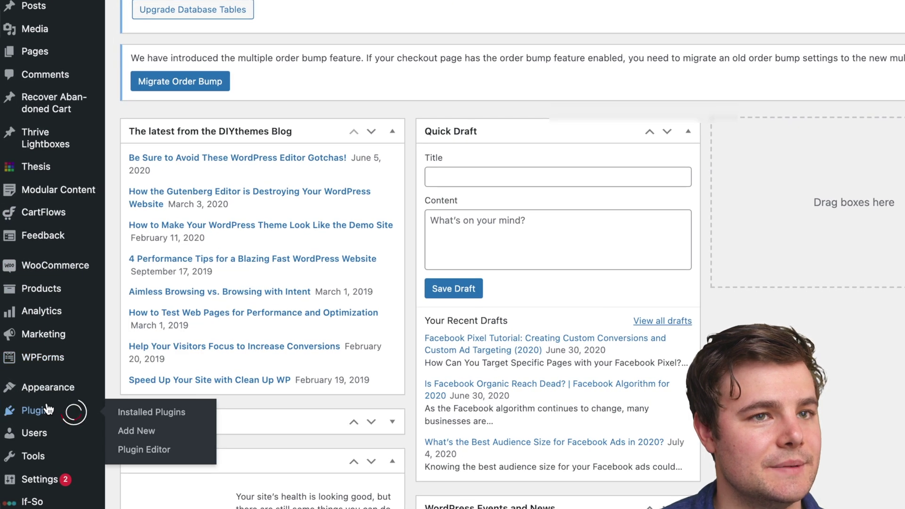
left_click(151, 21)
left_click(802, 168)
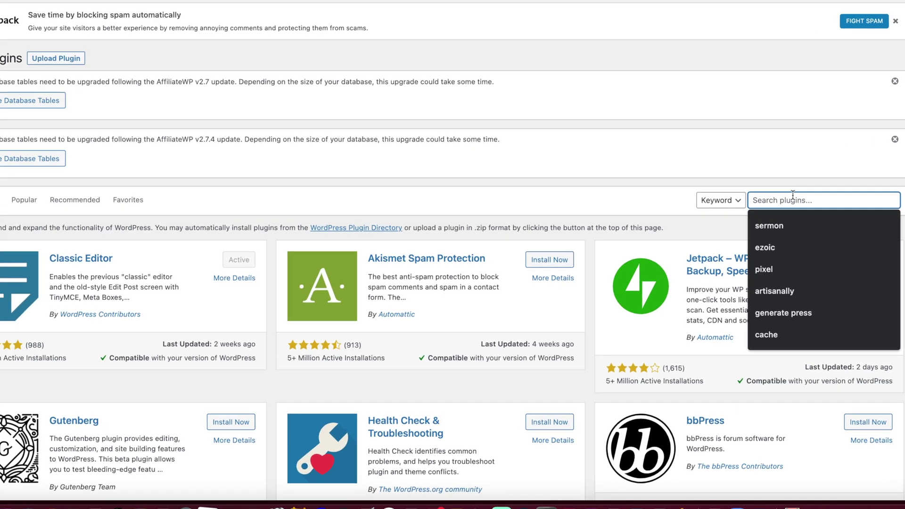
type("he")
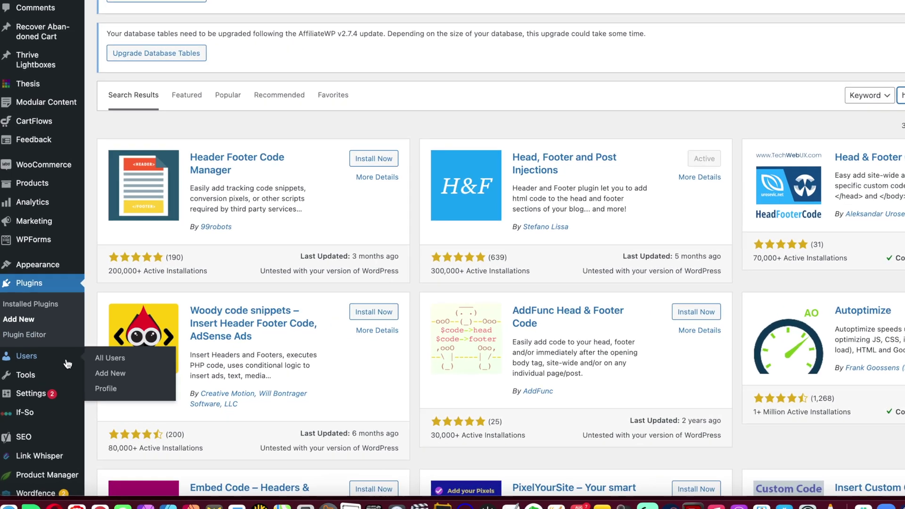
mouse_move(29, 398)
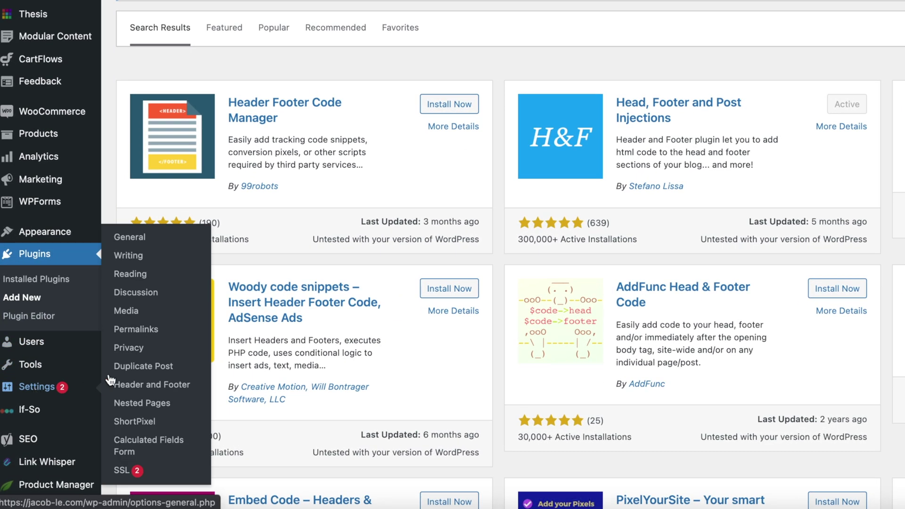
Paste the meta tag below the existing tag in the ONLY ON THE HOME PAGE box and save.
left_click(151, 390)
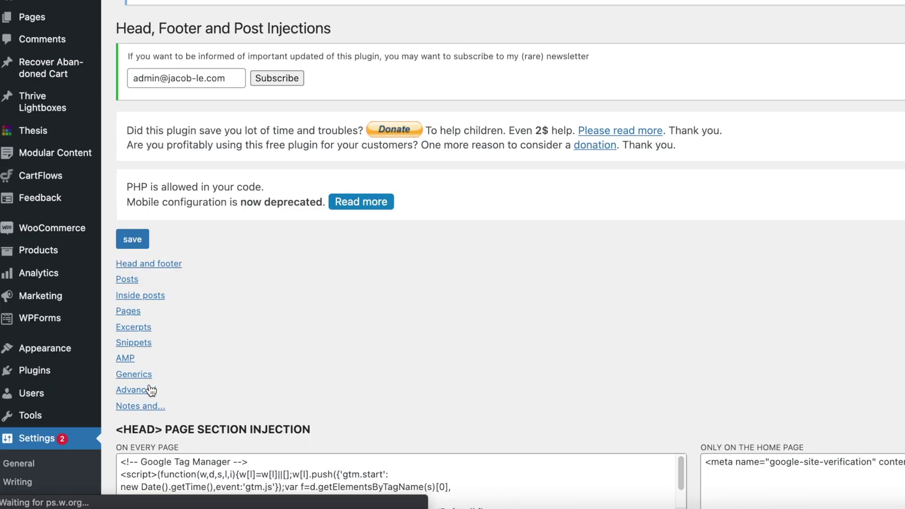
scroll(587, 110, "down", 5)
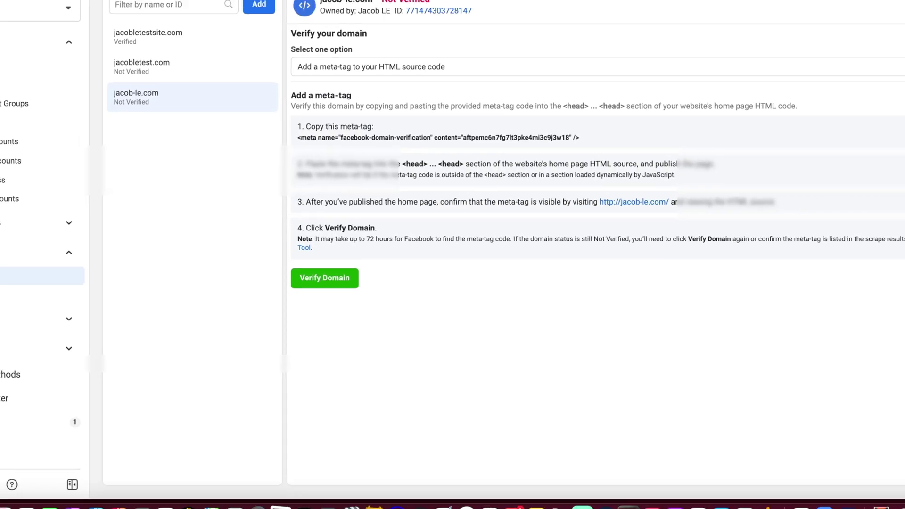
left_click(870, 0)
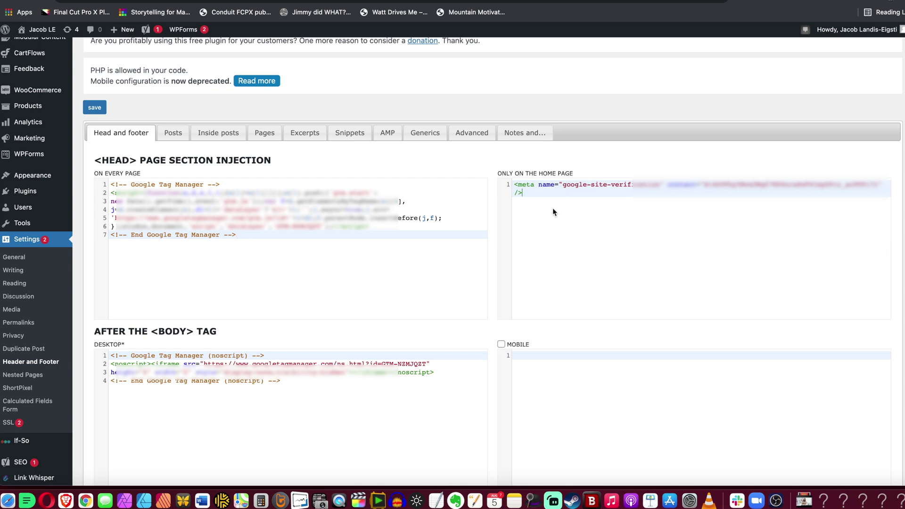
key("Return")
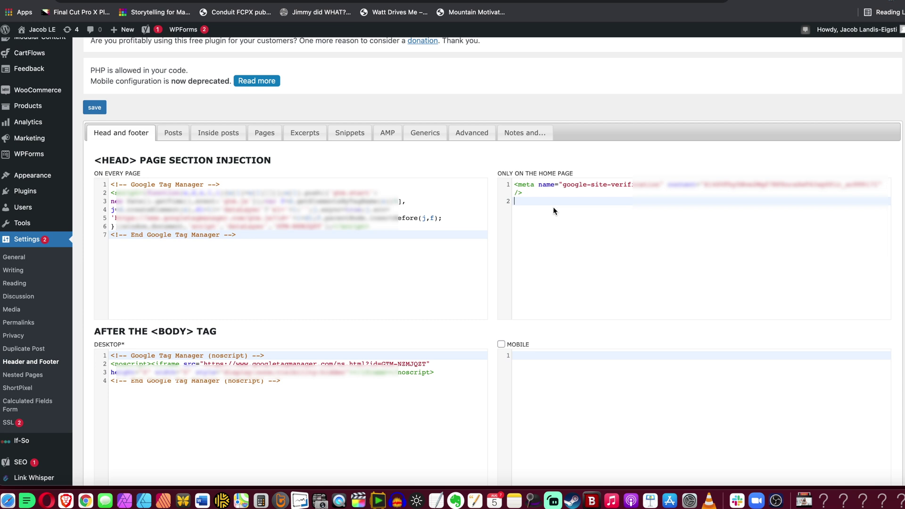
key("super+v")
scroll(423, 239, "down", 5)
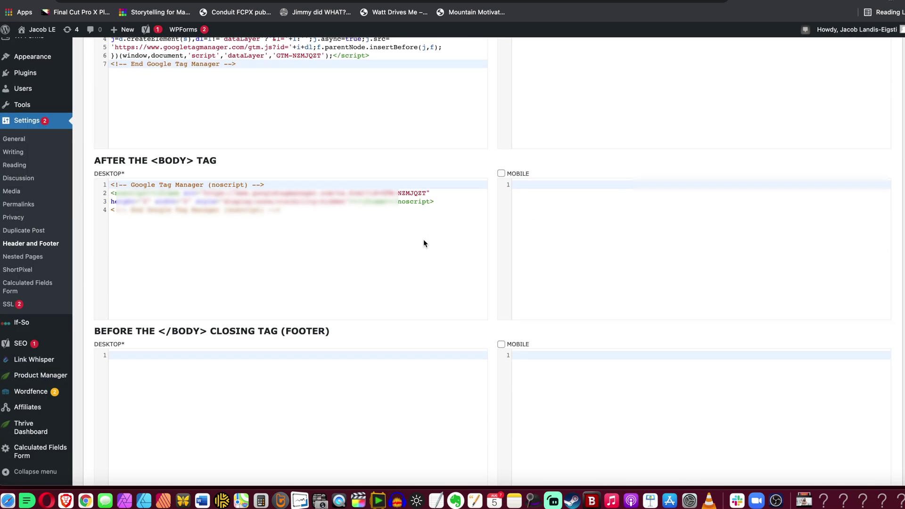
scroll(423, 243, "down", 1)
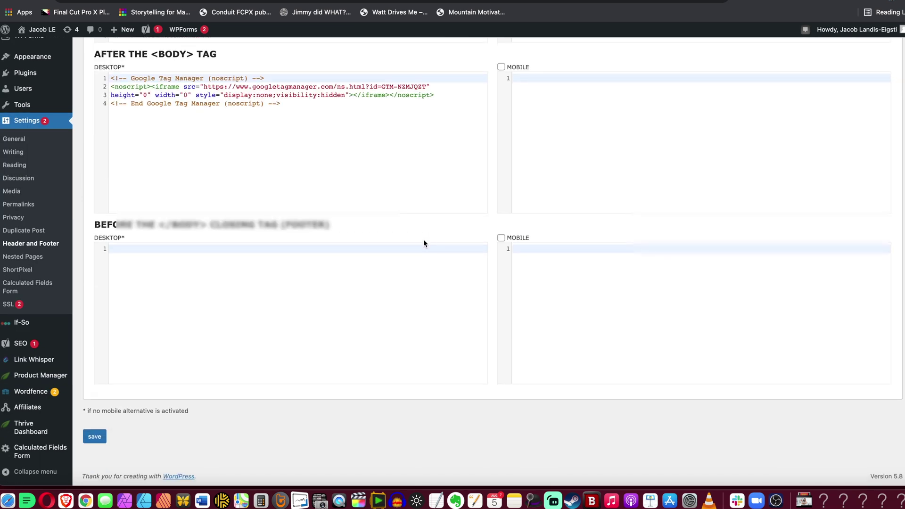
left_click(95, 437)
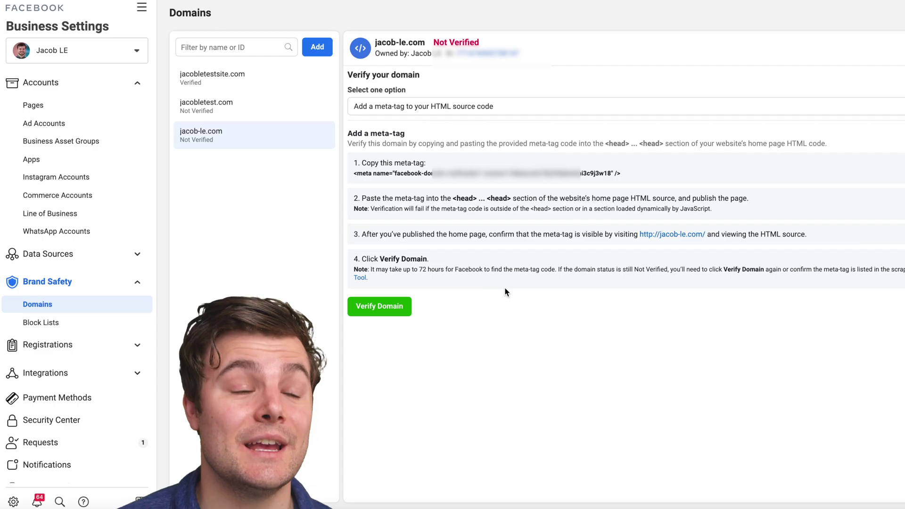
Run Verify Domain for jacob-le.com and confirm the 'jacob-le.com is verified!' message.
left_click(391, 310)
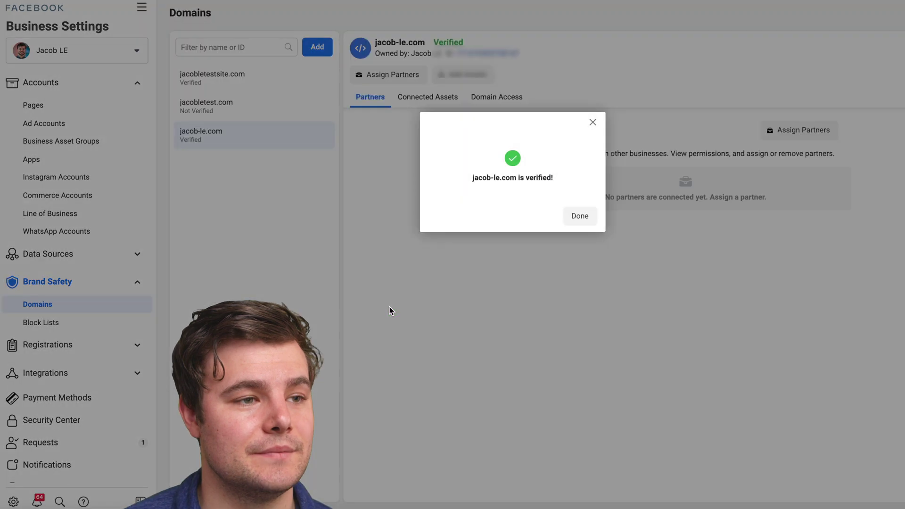
left_click(390, 309)
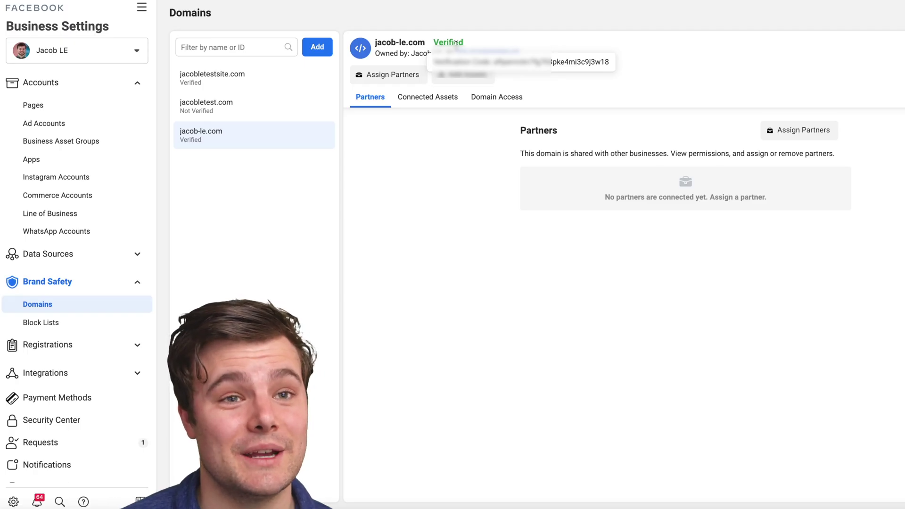